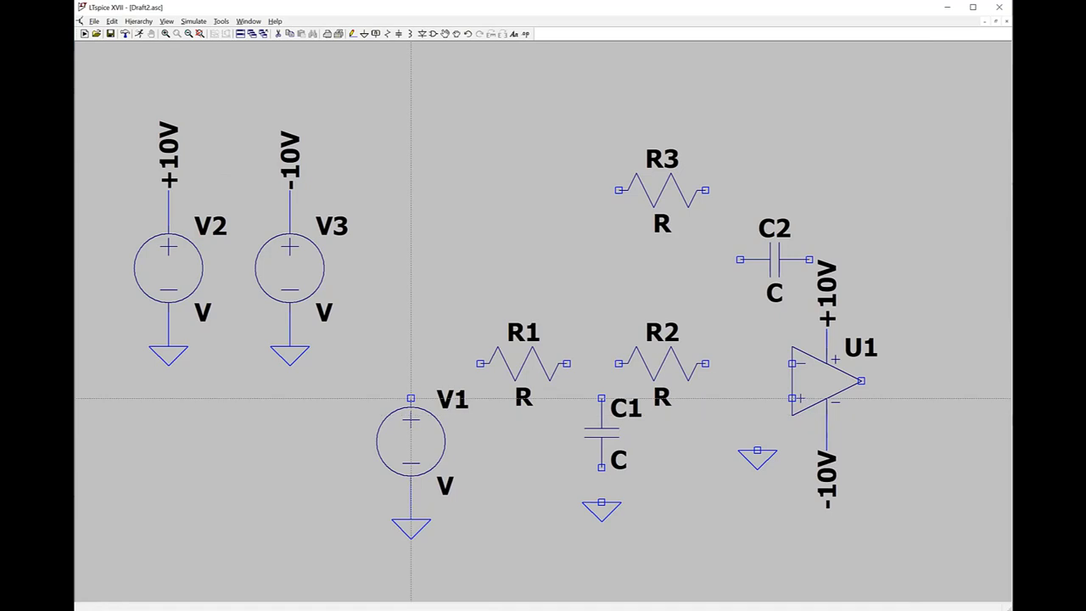
Step: Wire V1, R1 and R2 in series to the inverting input of op-amp U1
{"action": "left_click", "coordinate": [480, 363]}
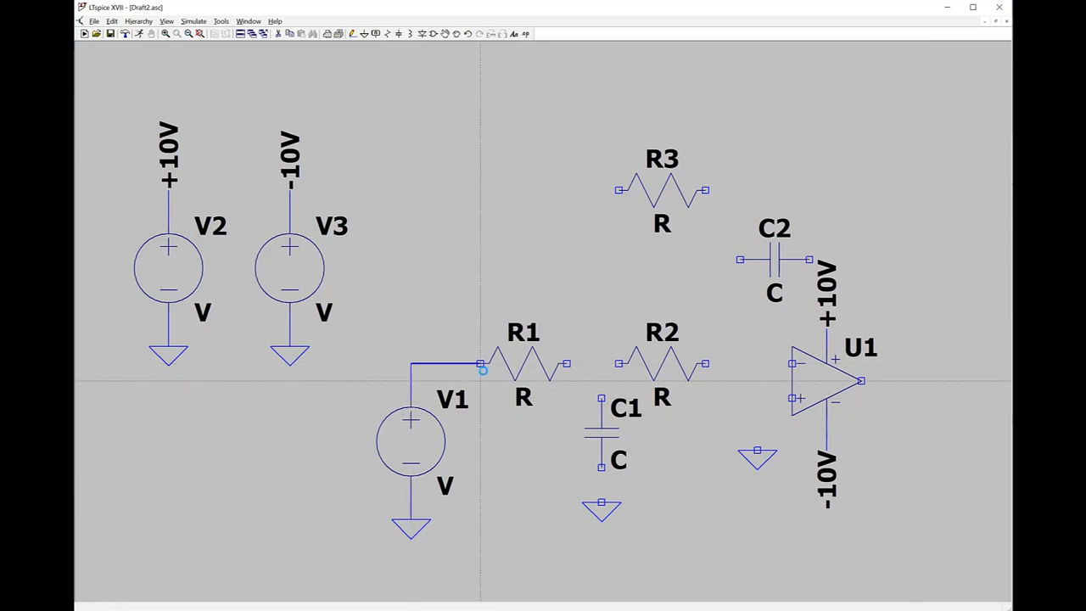
{"action": "left_click", "coordinate": [567, 363]}
{"action": "left_click", "coordinate": [619, 363]}
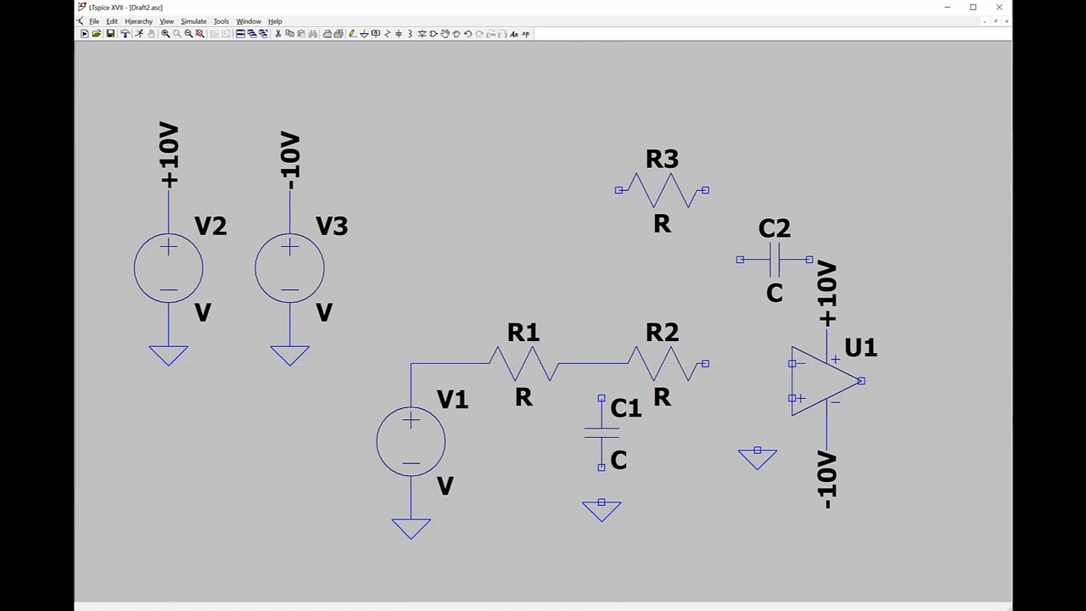
{"action": "left_click", "coordinate": [705, 363]}
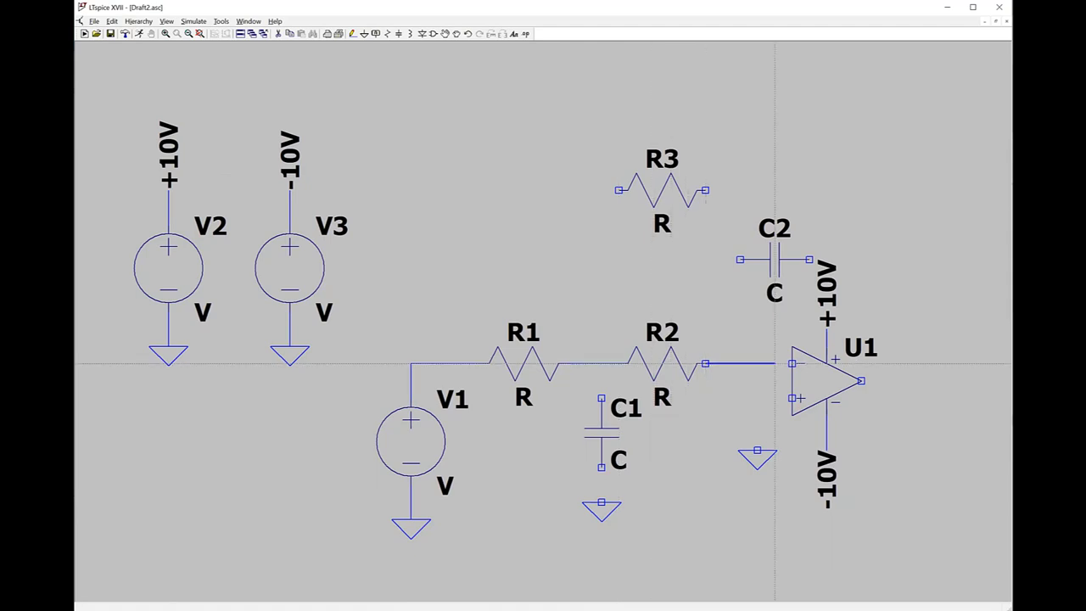
{"action": "left_click", "coordinate": [792, 363]}
Step: Wire U1's non-inverting input to its ground symbol and connect C1 between its ground and the R1–R2 node
{"action": "left_click", "coordinate": [795, 397]}
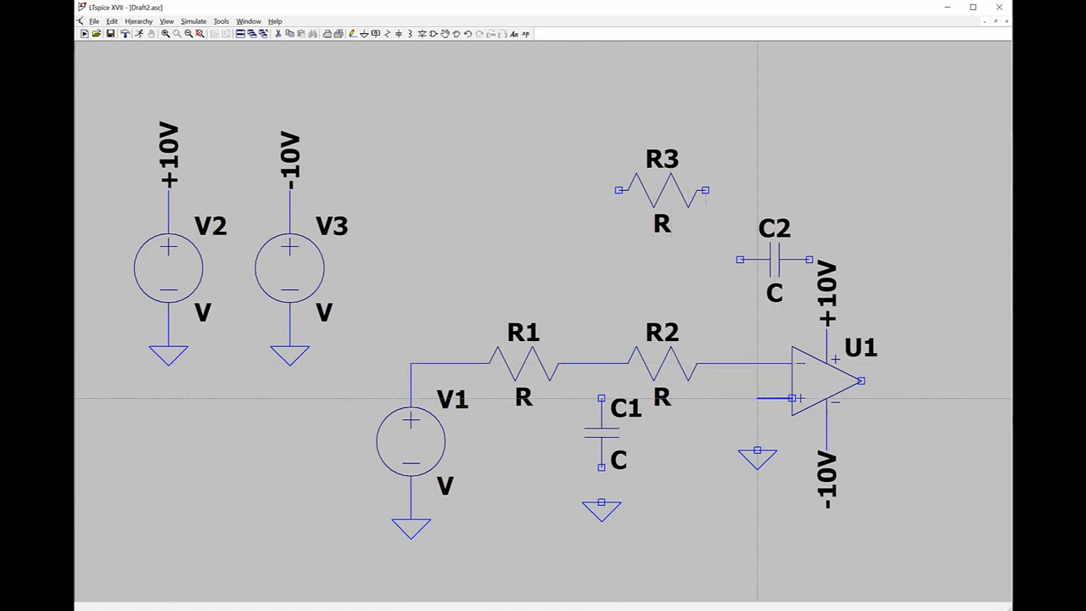
{"action": "left_click", "coordinate": [758, 449]}
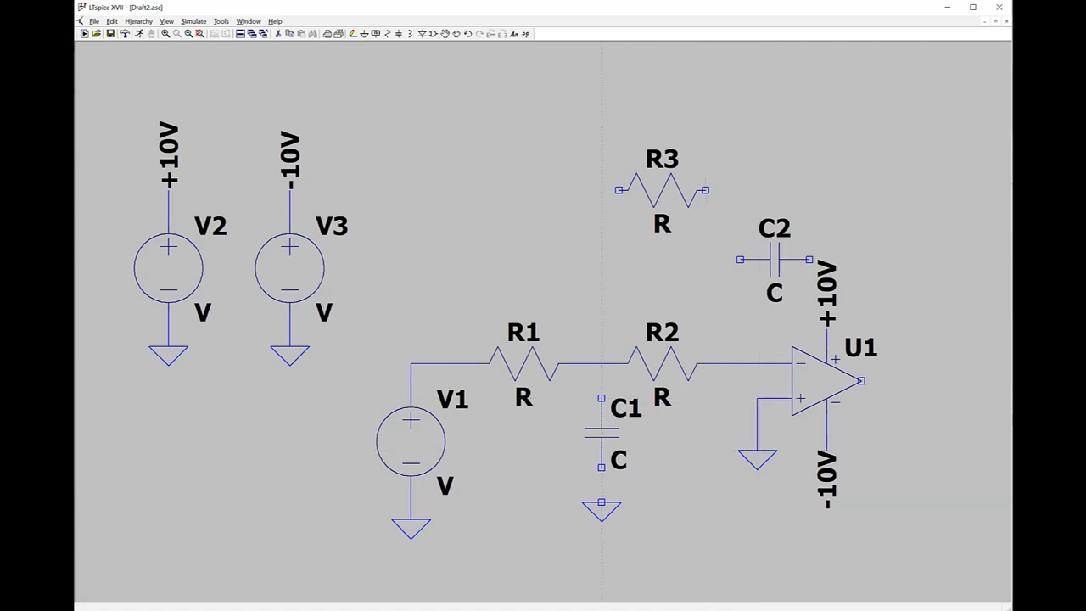
{"action": "left_click", "coordinate": [601, 502]}
{"action": "left_click", "coordinate": [602, 467]}
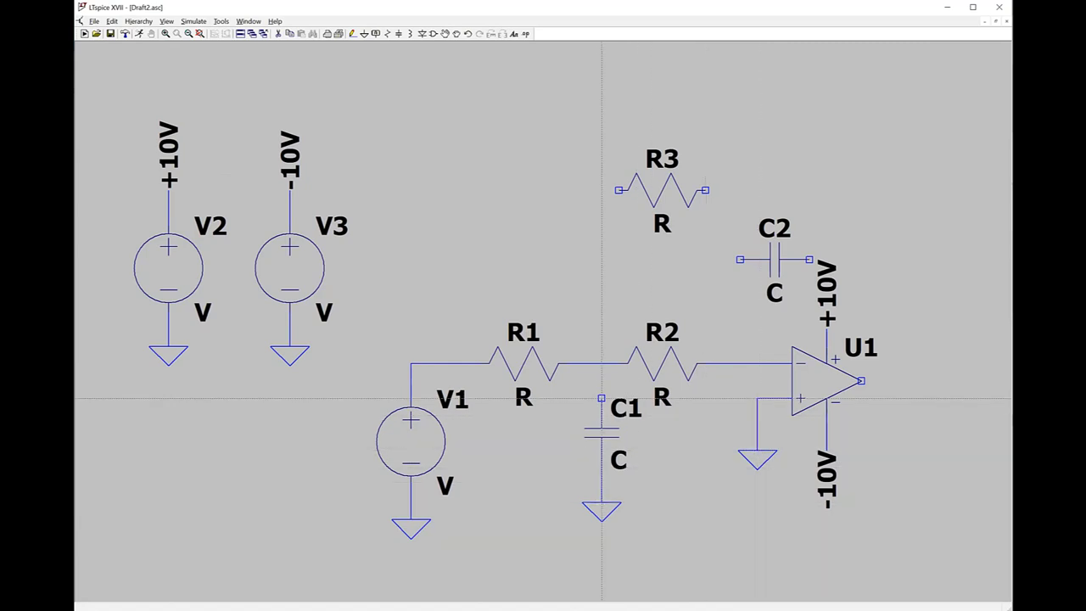
{"action": "left_click", "coordinate": [601, 398]}
{"action": "left_click", "coordinate": [602, 364]}
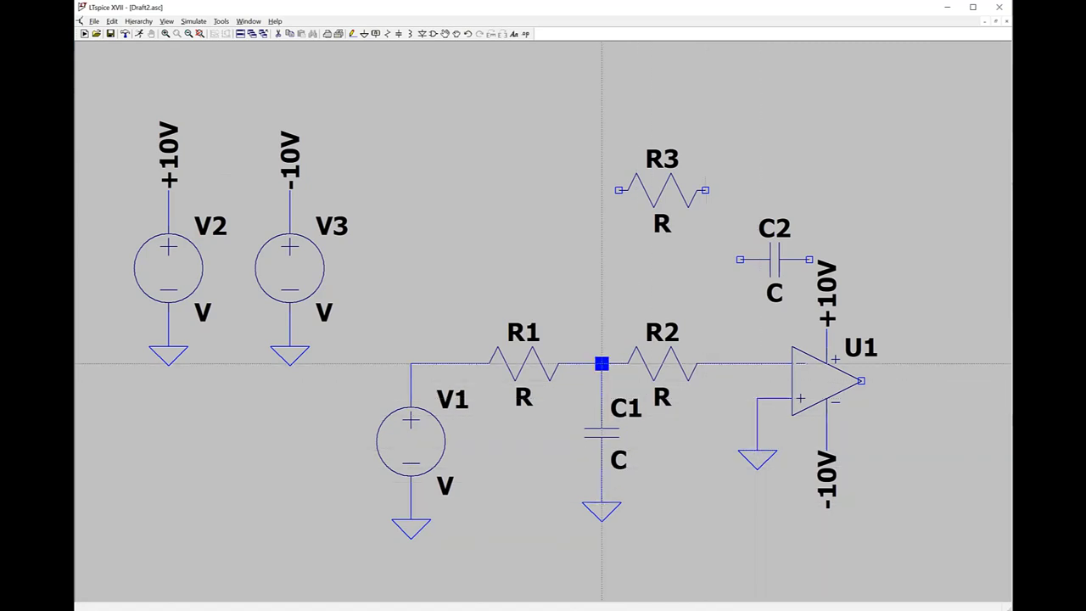
Step: Wire R3 as feedback between the R1–R2 node and U1's output
{"action": "left_click", "coordinate": [618, 190]}
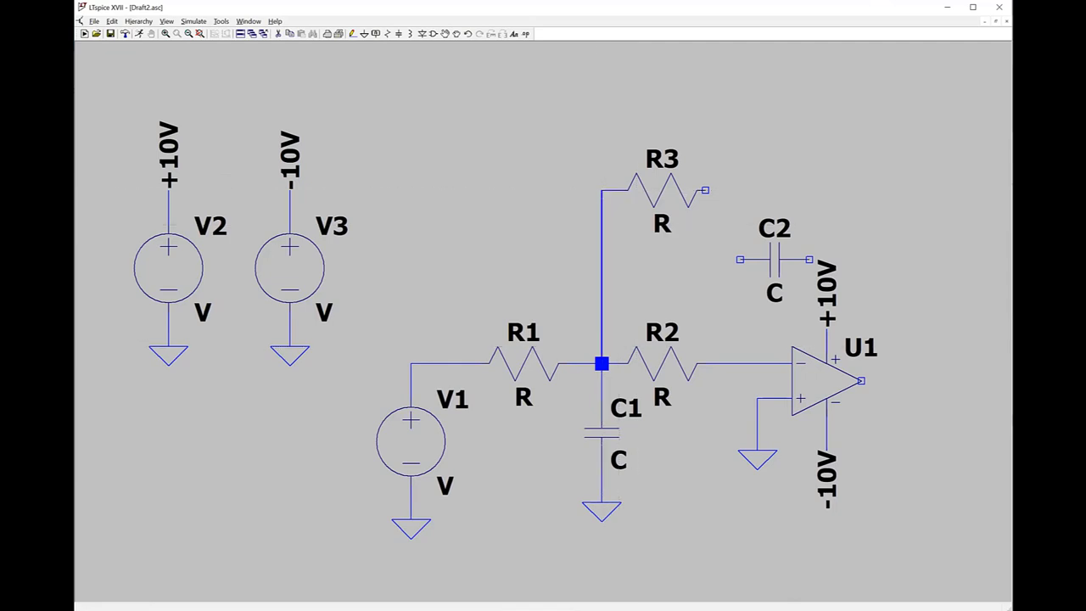
{"action": "left_click", "coordinate": [602, 363]}
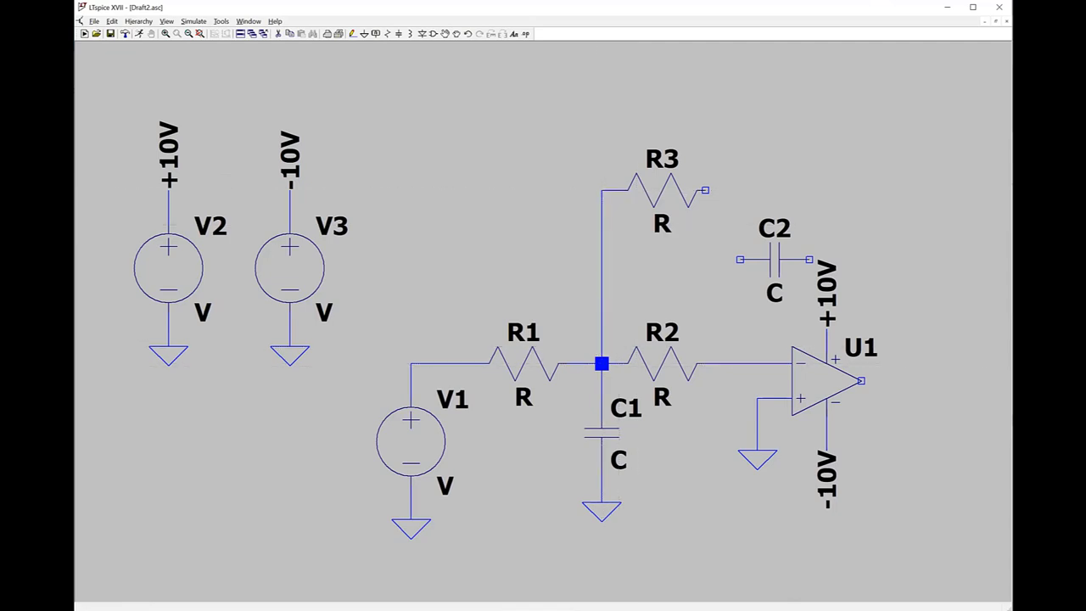
{"action": "left_click", "coordinate": [705, 190]}
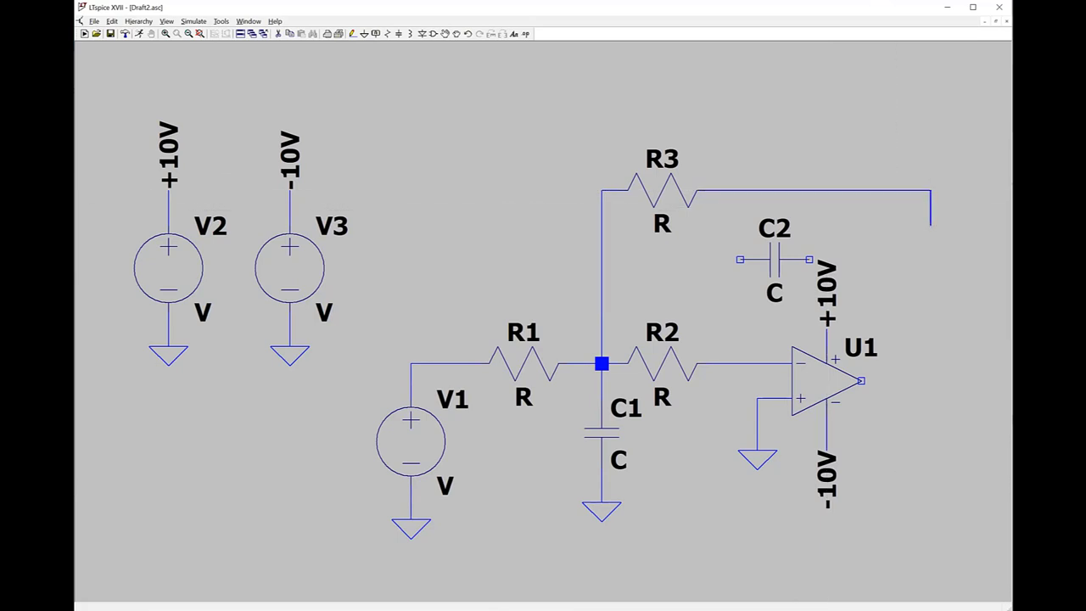
{"action": "left_click", "coordinate": [862, 381]}
Step: Wire C2 between U1's inverting input and the output feedback line, and finish wiring
{"action": "left_click", "coordinate": [739, 260]}
{"action": "left_click", "coordinate": [740, 363]}
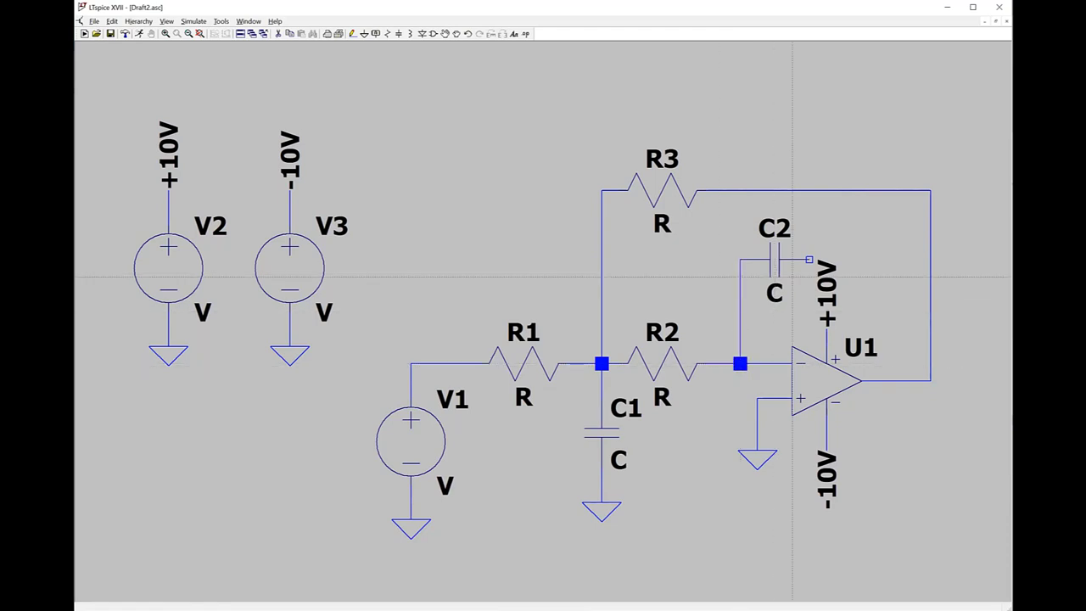
{"action": "left_click", "coordinate": [810, 260]}
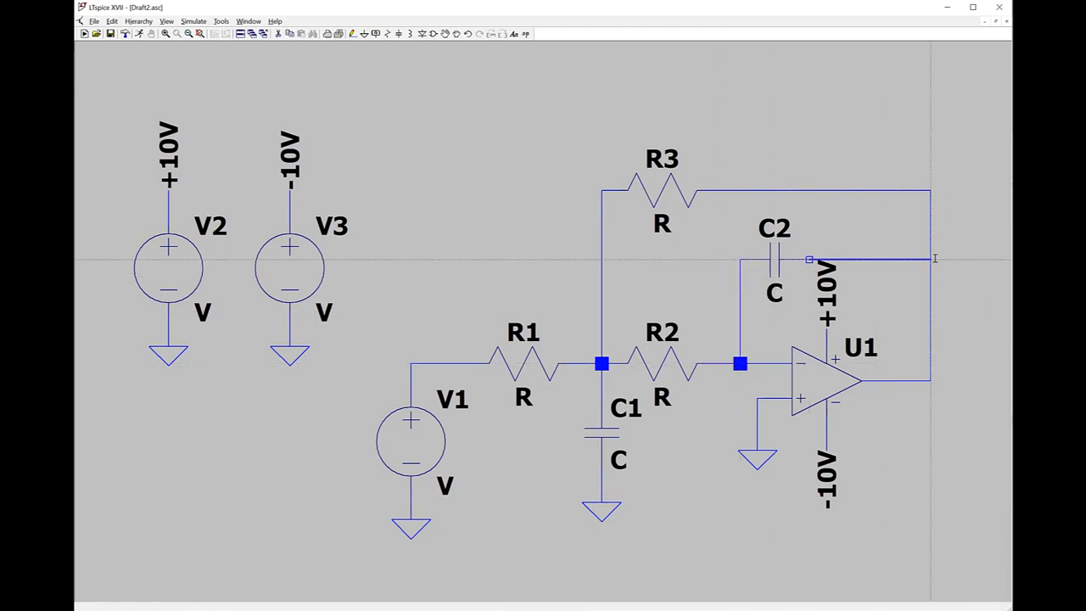
{"action": "left_click", "coordinate": [931, 260]}
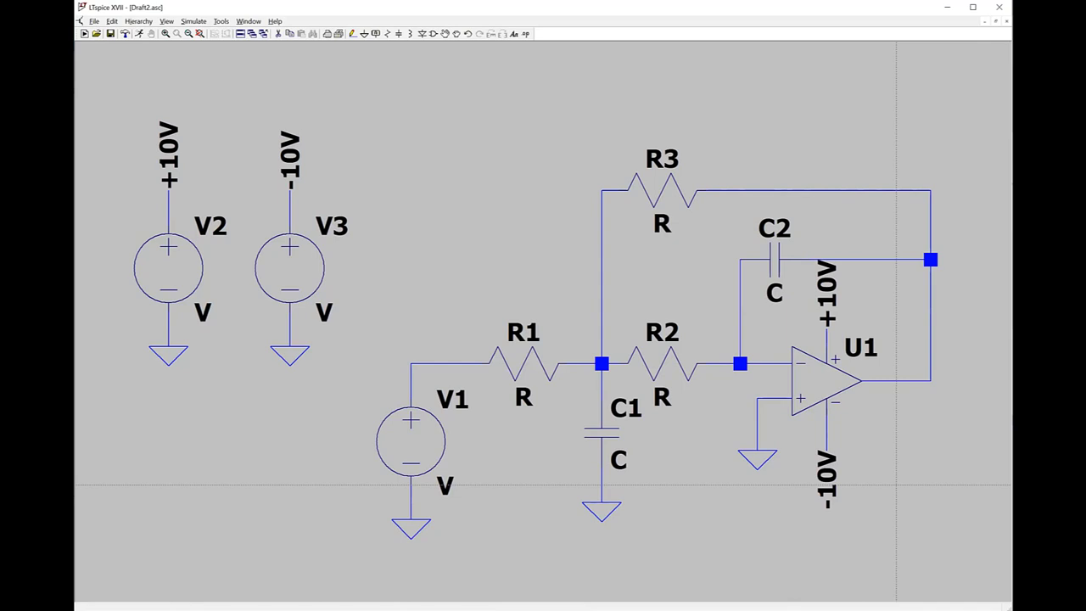
{"action": "key", "text": "Escape"}
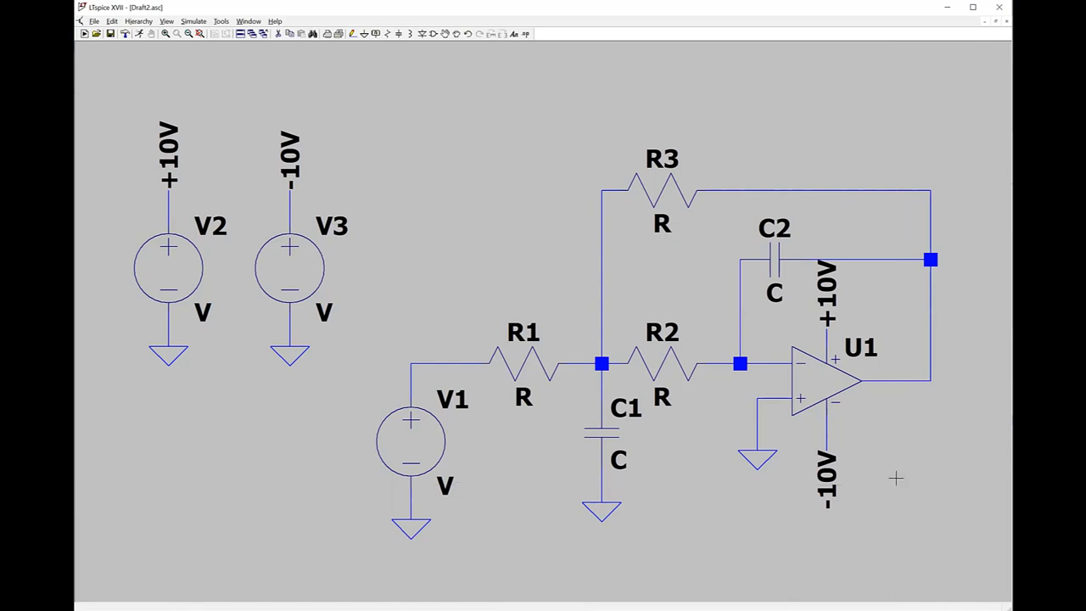
Step: Add the net label Vout at the corner of the op-amp's output wire
{"action": "left_click", "coordinate": [376, 33]}
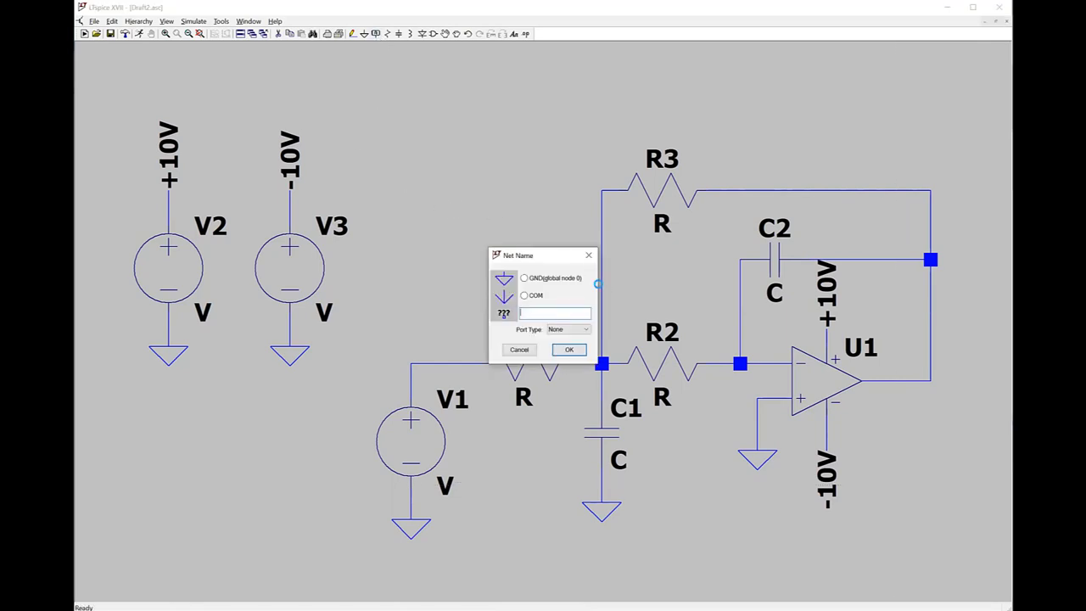
{"action": "key", "text": "Return"}
{"action": "type", "text": "Vout"}
{"action": "key", "text": "Return"}
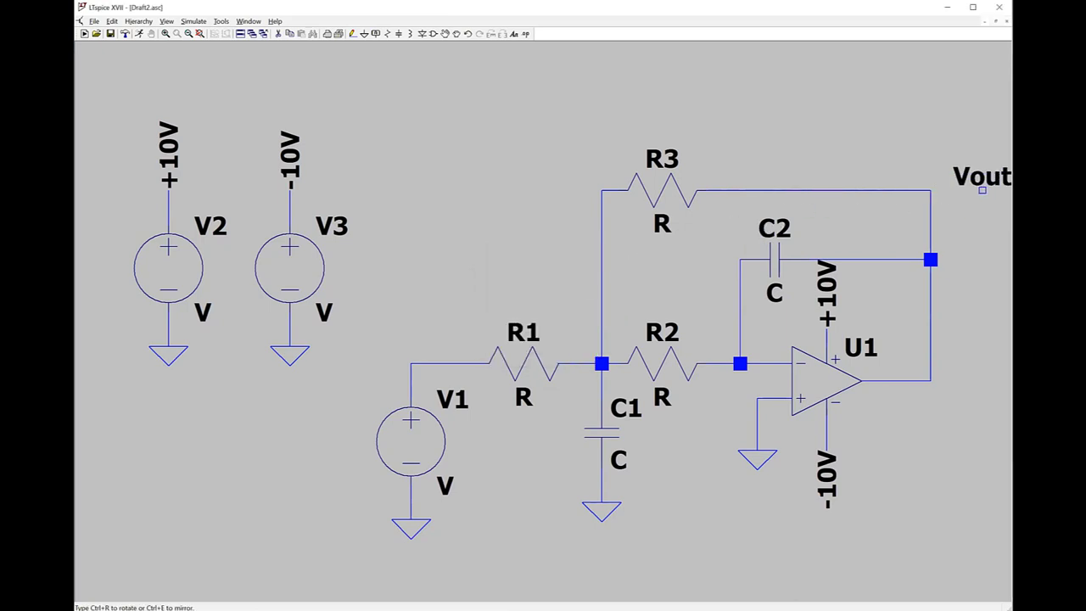
{"action": "left_click", "coordinate": [930, 190]}
{"action": "key", "text": "Escape"}
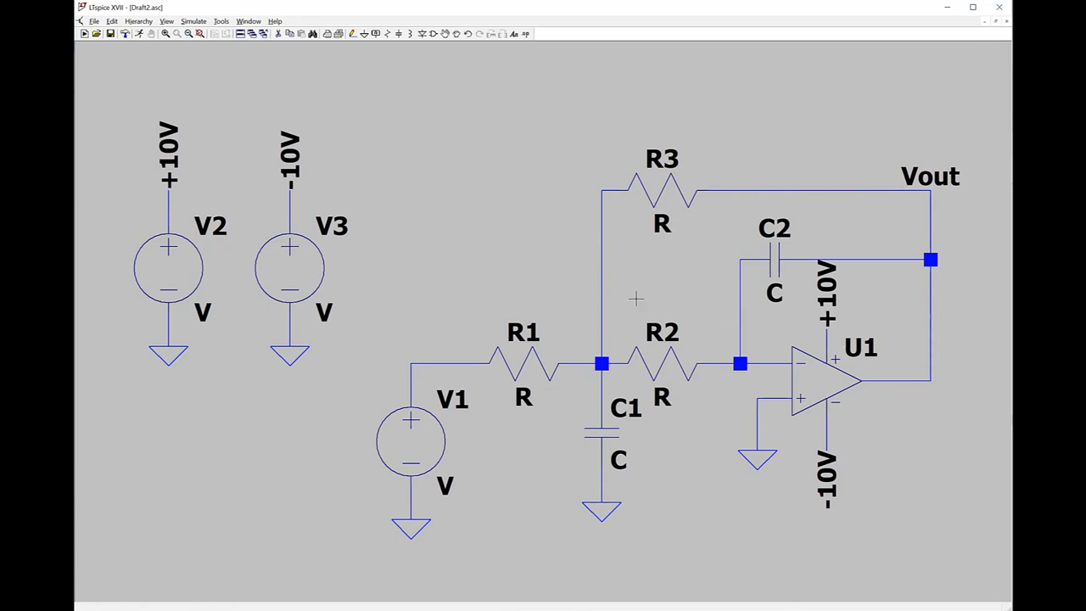
Step: Set the DC value of supply V2 to 10V and of supply V3 to -10V
{"action": "right_click", "coordinate": [167, 268]}
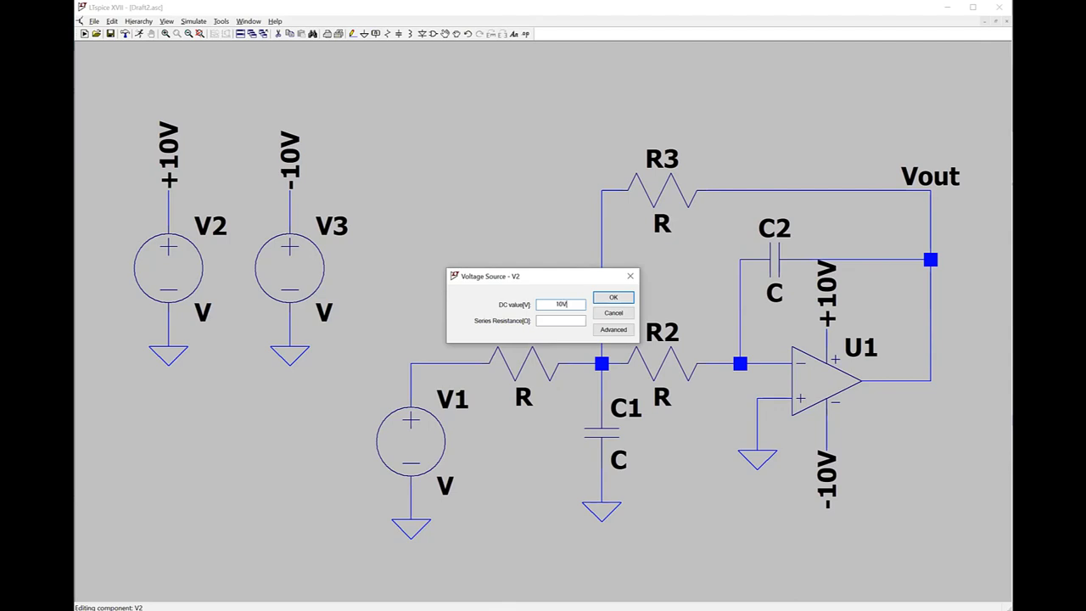
{"action": "key", "text": "Return"}
{"action": "right_click", "coordinate": [285, 260]}
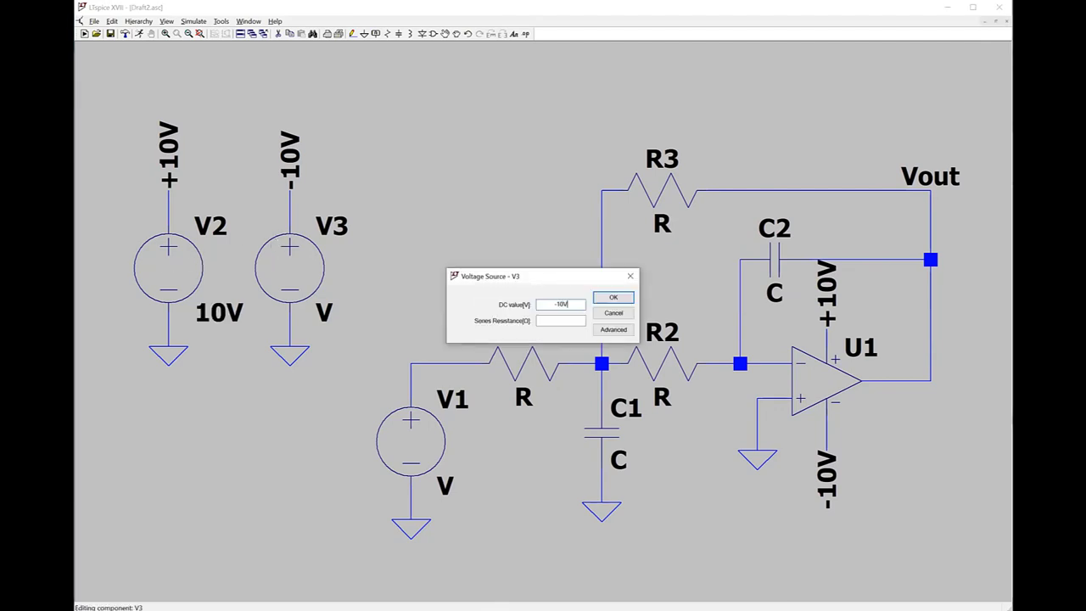
{"action": "key", "text": "Return"}
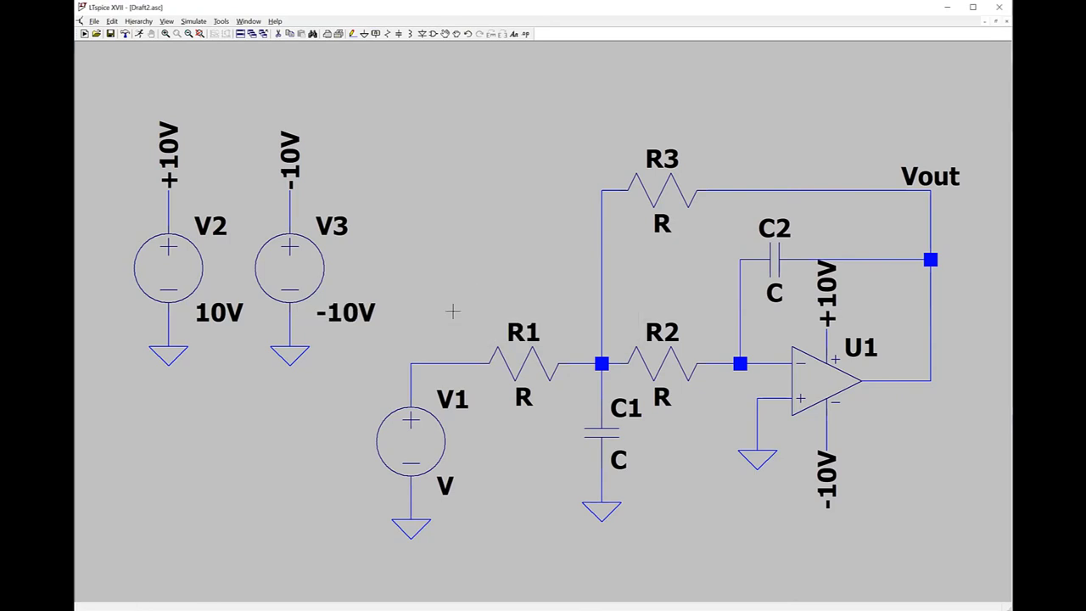
Step: Set the small-signal AC amplitude of input source V1 to 1
{"action": "right_click", "coordinate": [409, 447]}
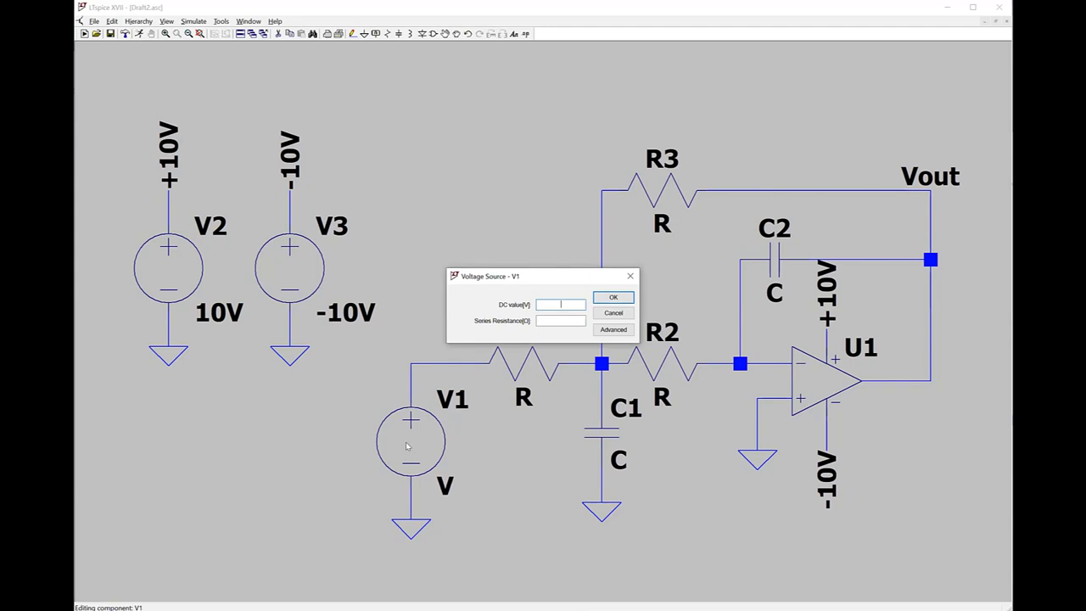
{"action": "left_click", "coordinate": [599, 333]}
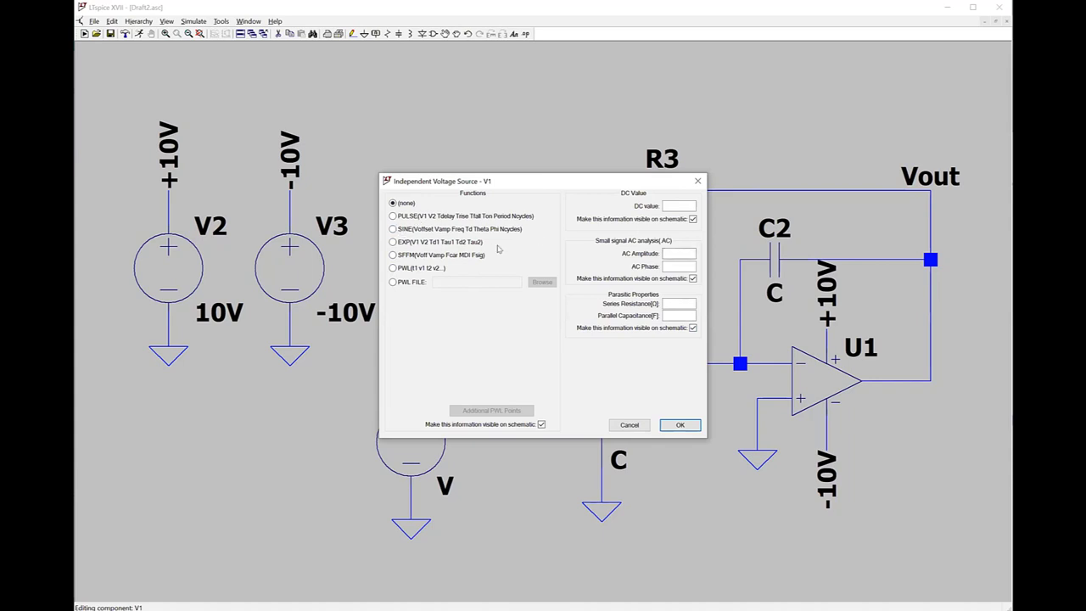
{"action": "left_click", "coordinate": [678, 252]}
{"action": "type", "text": "1"}
{"action": "left_click", "coordinate": [678, 425]}
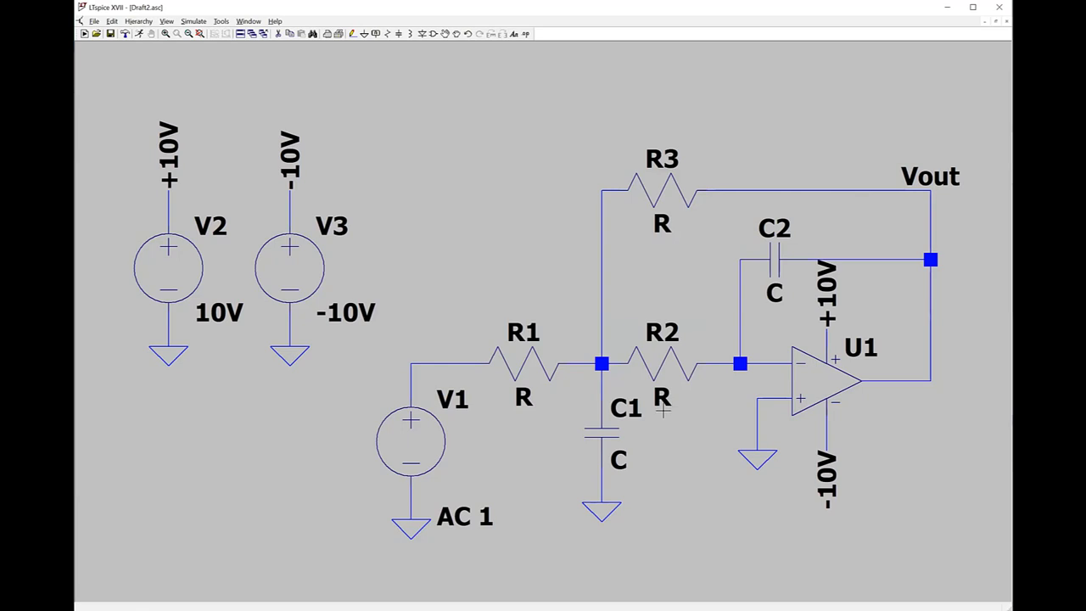
Step: Set the resistance of R1, R2 and R3 to 10k each
{"action": "right_click", "coordinate": [513, 363]}
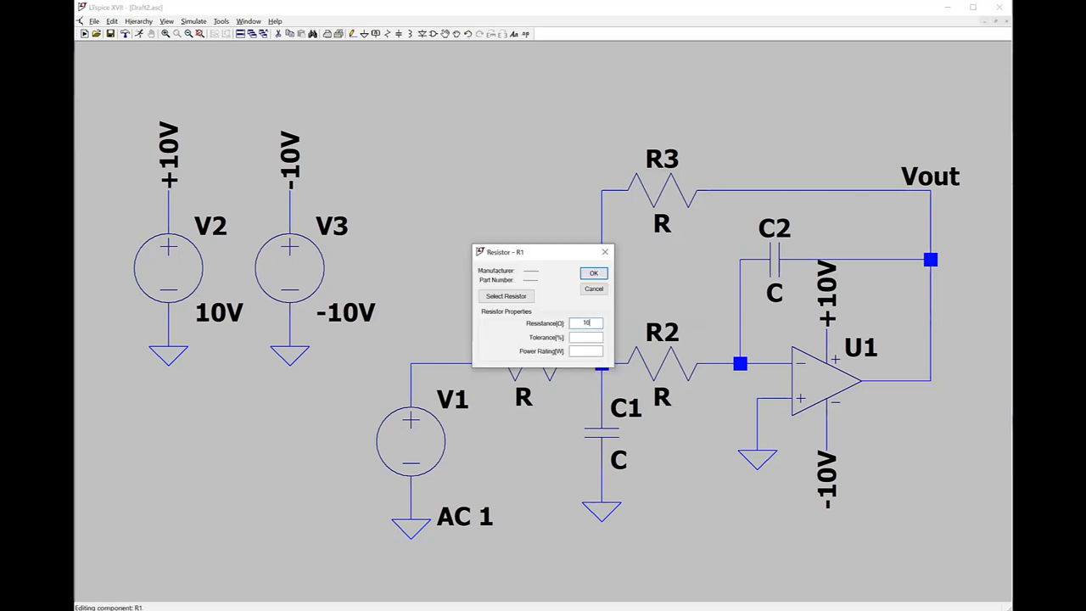
{"action": "key", "text": "Return"}
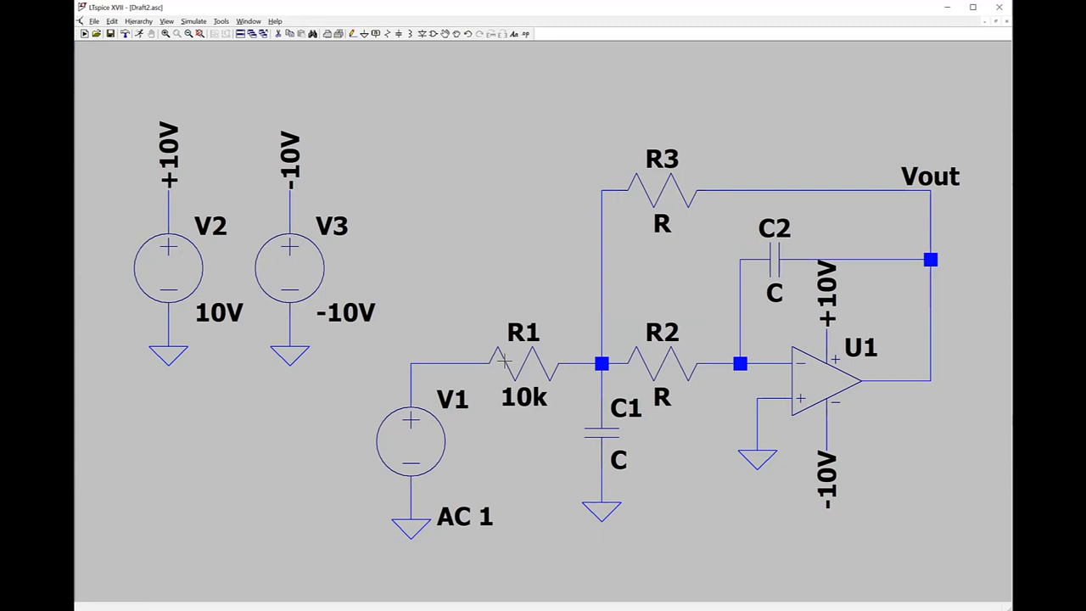
{"action": "right_click", "coordinate": [652, 367]}
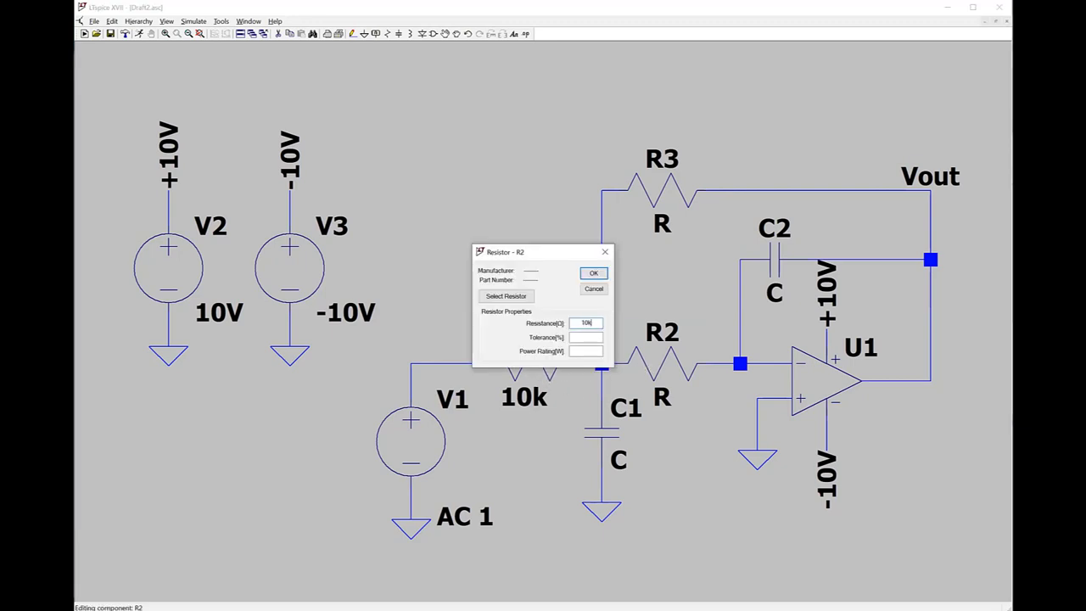
{"action": "key", "text": "Return"}
{"action": "right_click", "coordinate": [655, 192]}
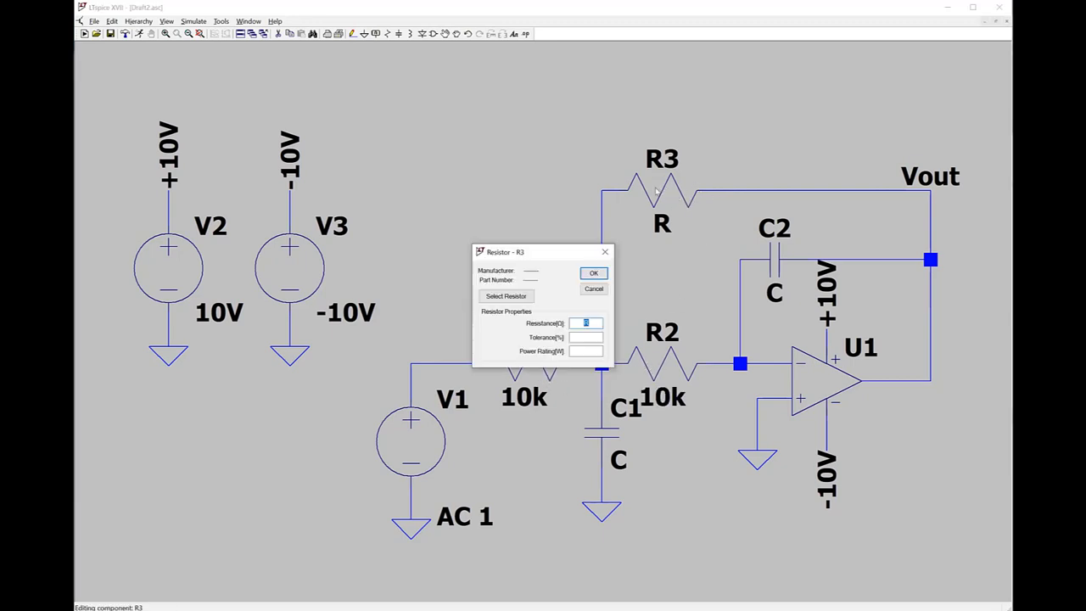
{"action": "type", "text": "10k"}
{"action": "key", "text": "Return"}
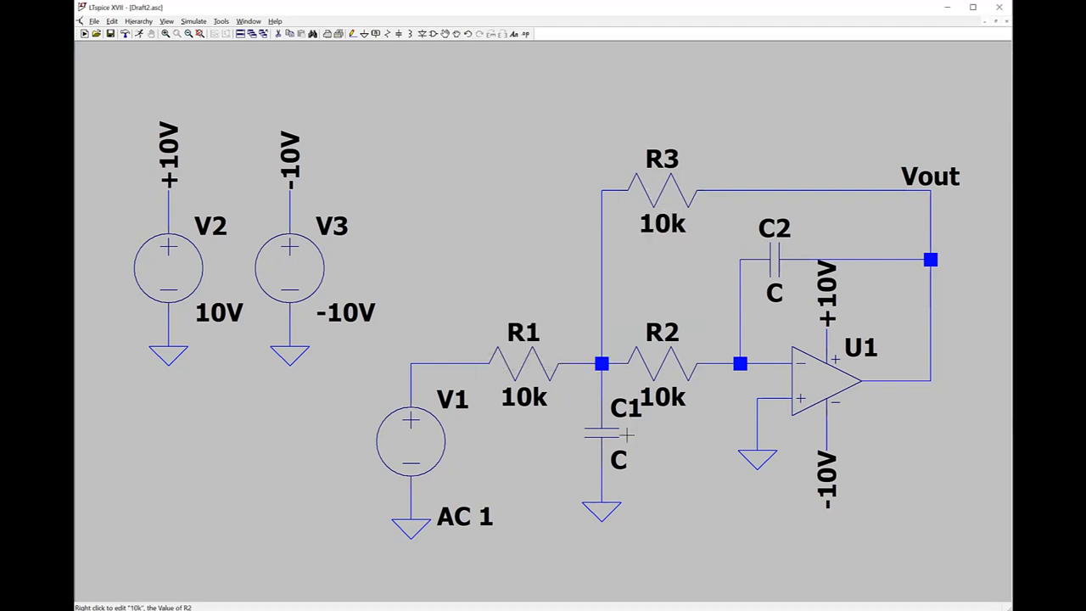
Step: Set the capacitance of C1 to 338n and of C2 to 75n
{"action": "right_click", "coordinate": [604, 439]}
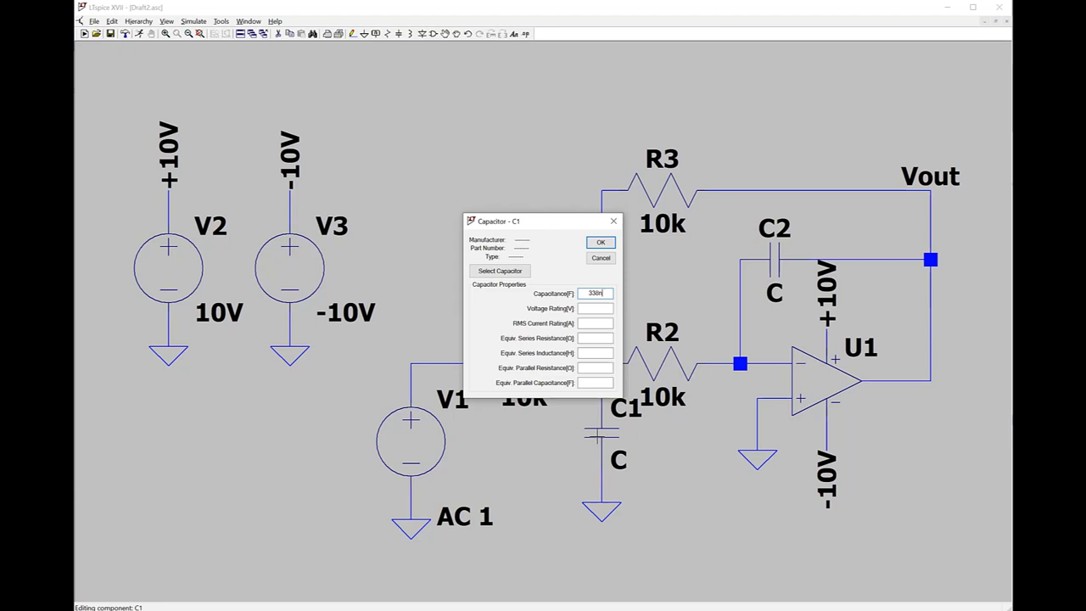
{"action": "key", "text": "Return"}
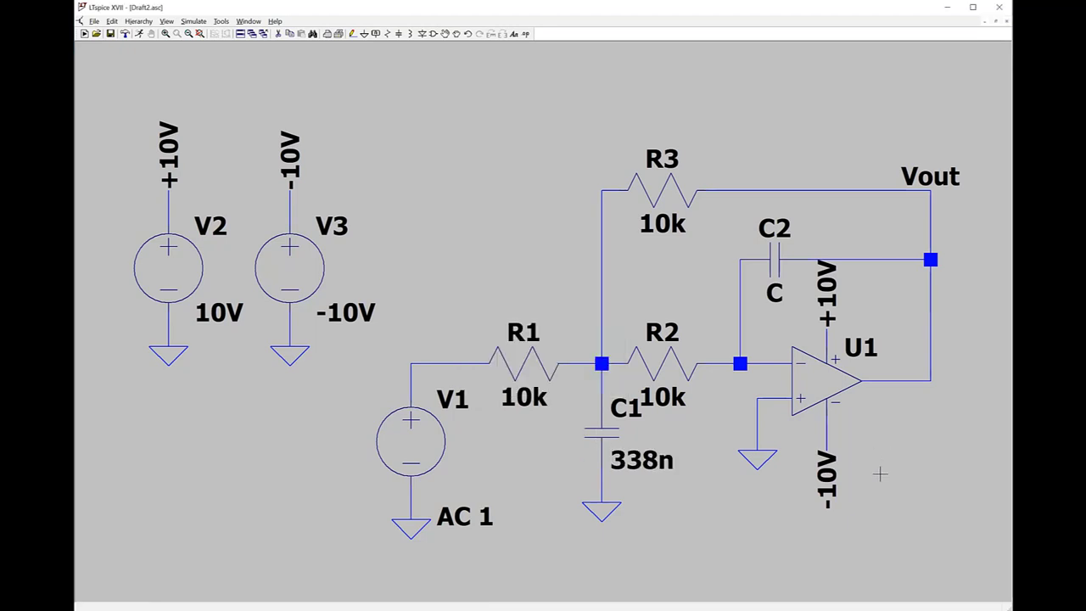
{"action": "right_click", "coordinate": [771, 262]}
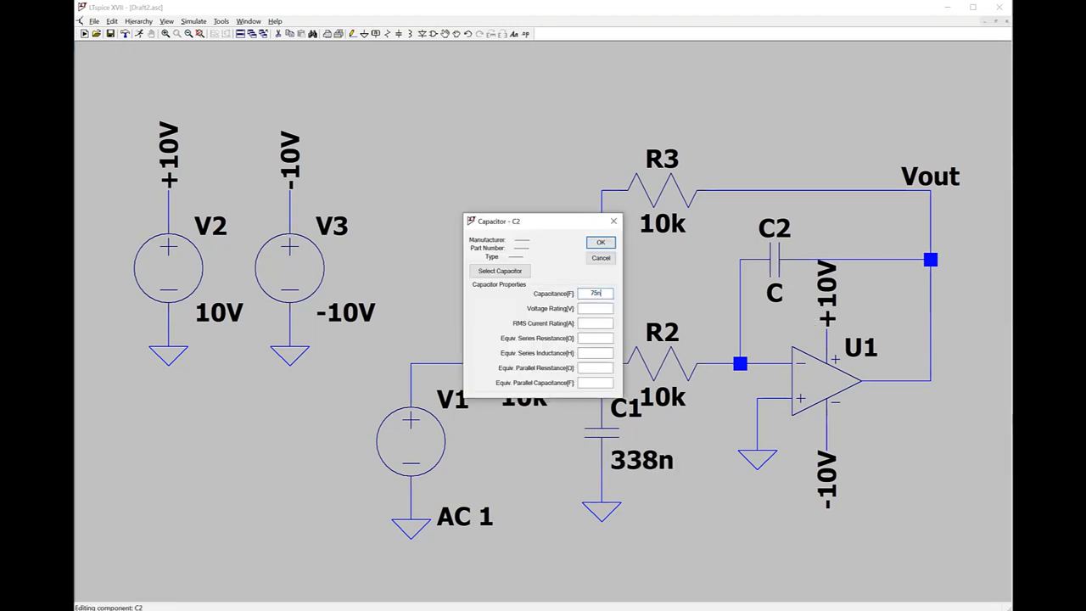
{"action": "key", "text": "Return"}
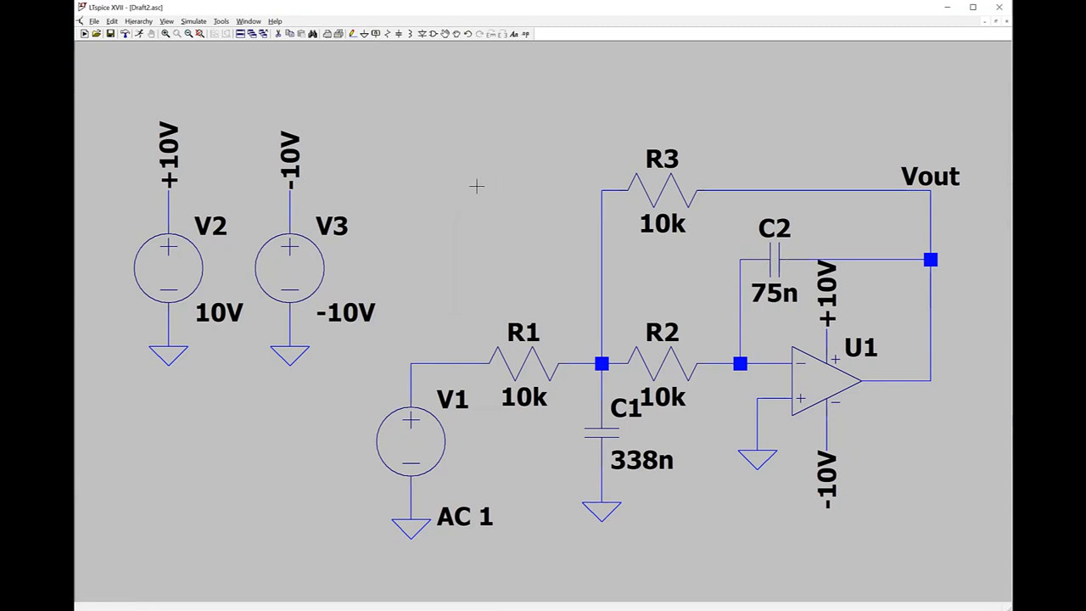
Step: Define a decade AC analysis with 100 points per decade from 1 to 10k and place its directive between V3 and R3
{"action": "left_click", "coordinate": [193, 21]}
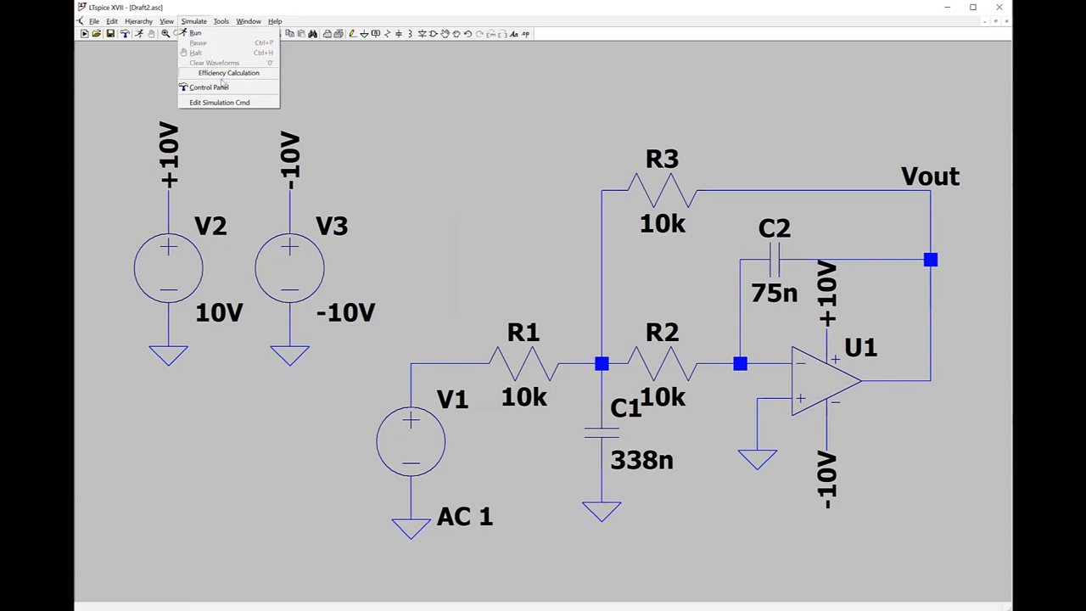
{"action": "key", "text": "Return"}
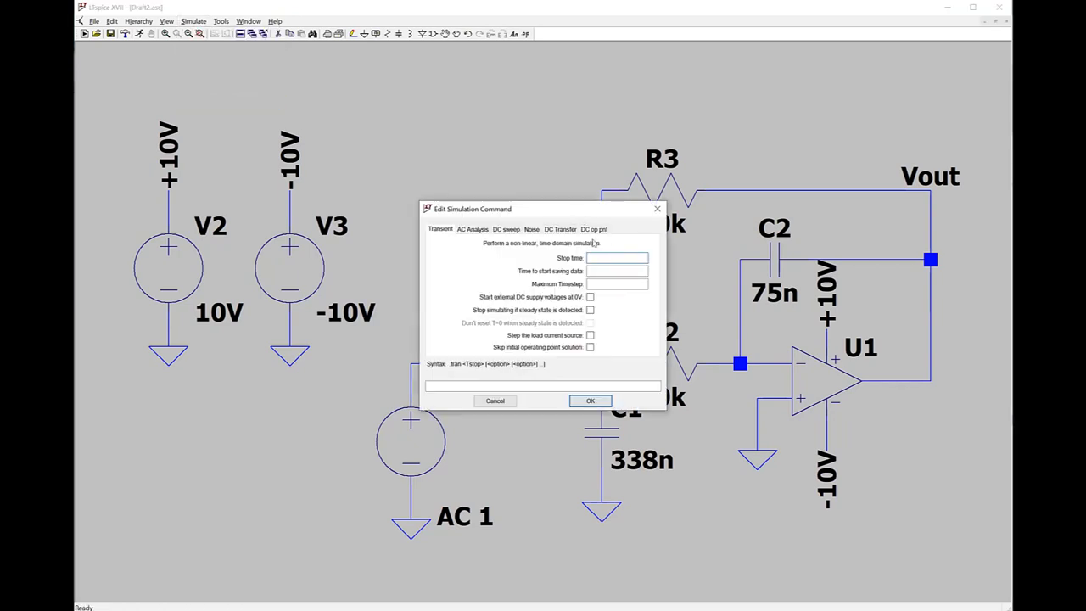
{"action": "left_click", "coordinate": [464, 234]}
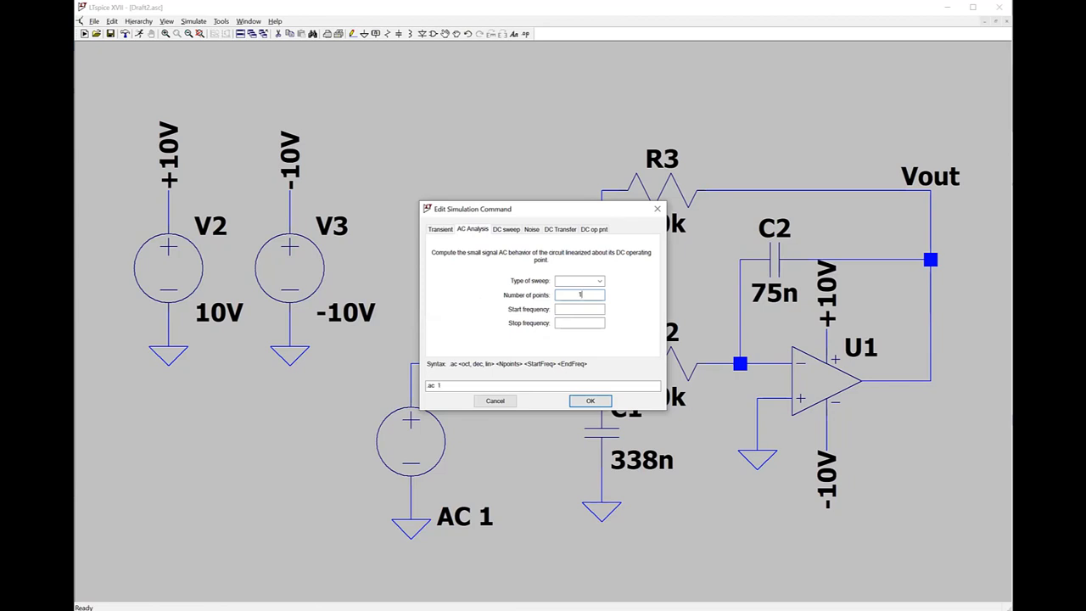
{"action": "key", "text": "Tab"}
{"action": "type", "text": "1"}
{"action": "left_click", "coordinate": [596, 296]}
{"action": "type", "text": "00"}
{"action": "left_click", "coordinate": [582, 321]}
{"action": "left_click", "coordinate": [585, 281]}
{"action": "left_click", "coordinate": [582, 298]}
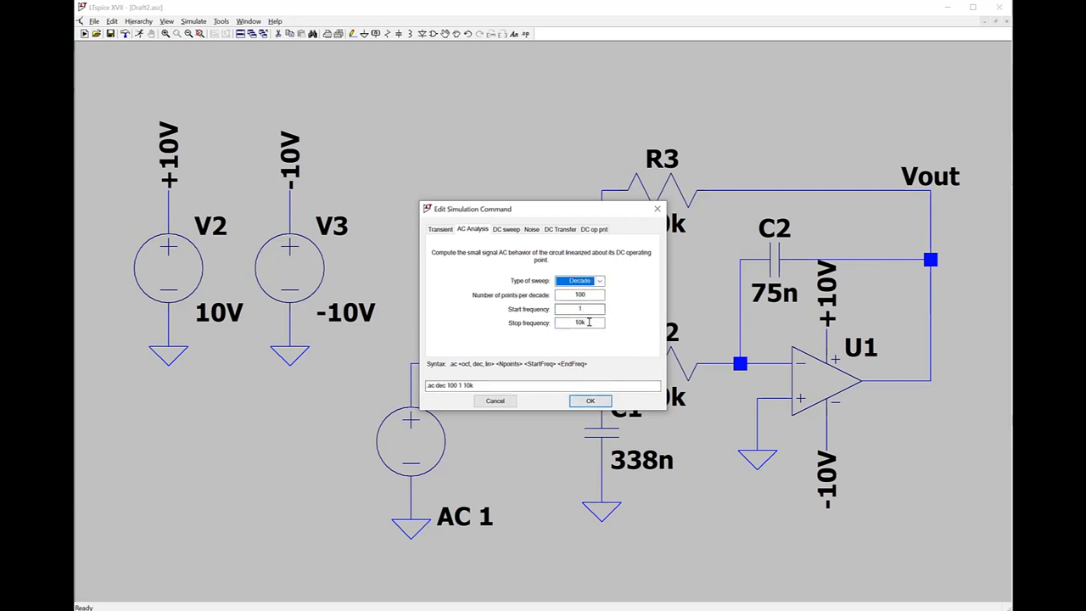
{"action": "left_click", "coordinate": [587, 400]}
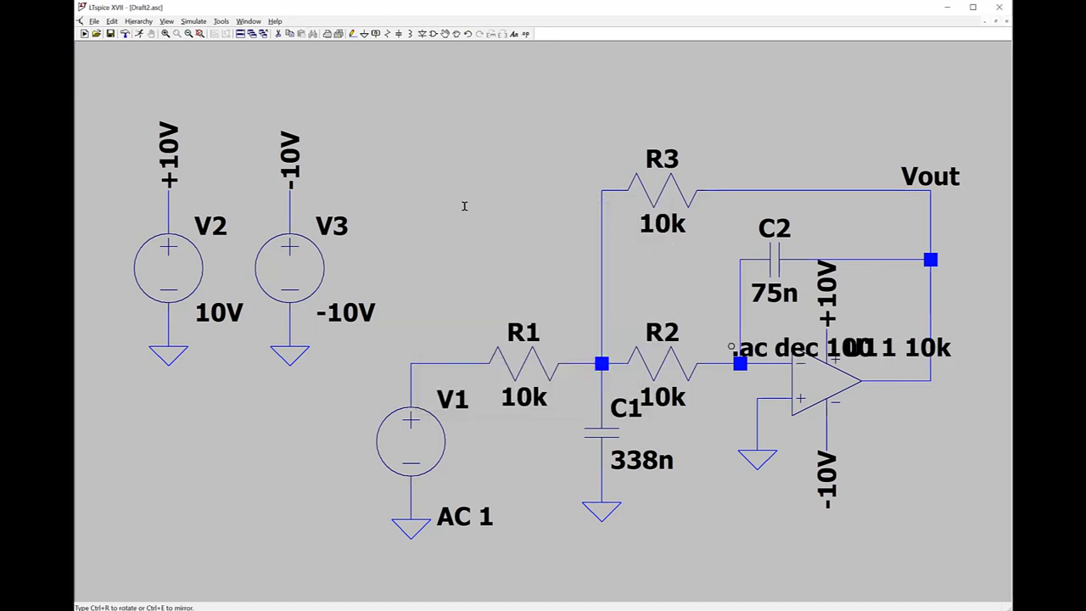
{"action": "left_click", "coordinate": [367, 149]}
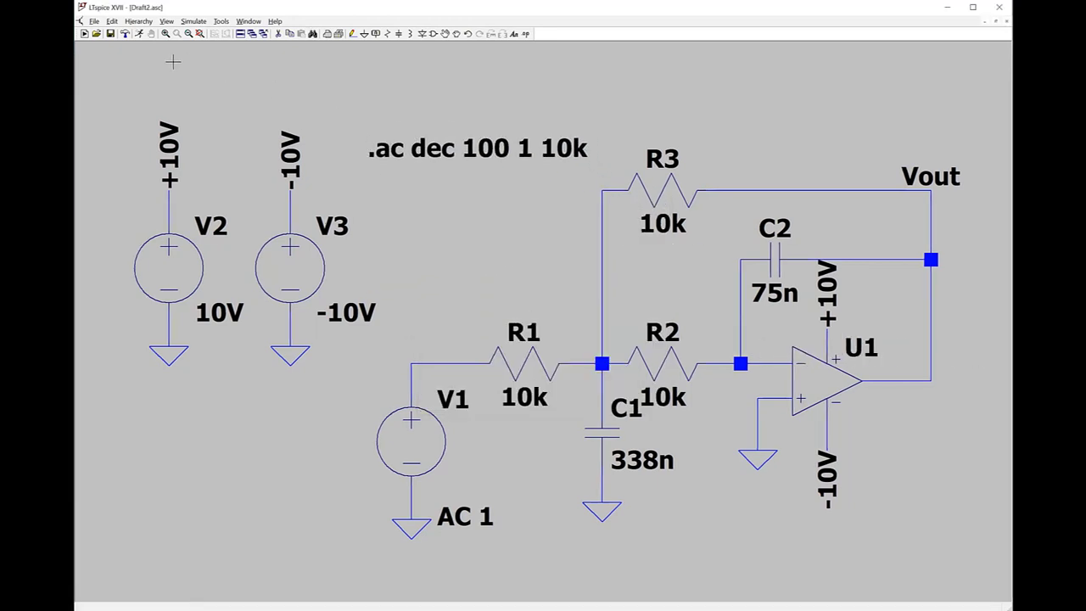
Step: Run the AC simulation and plot the frequency response at the Vout node
{"action": "left_click", "coordinate": [139, 34]}
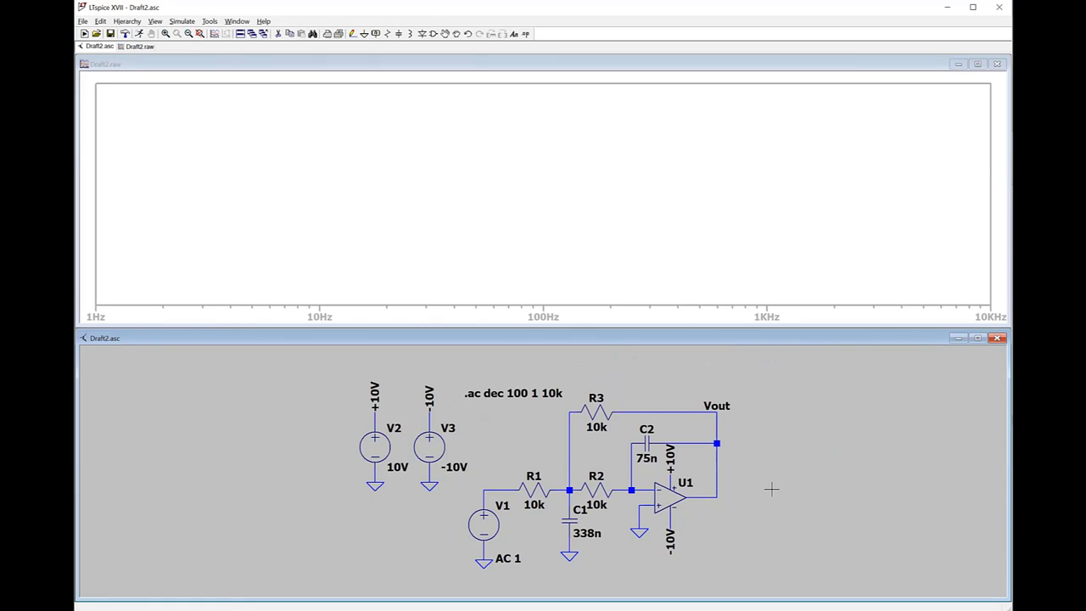
{"action": "left_click", "coordinate": [721, 411]}
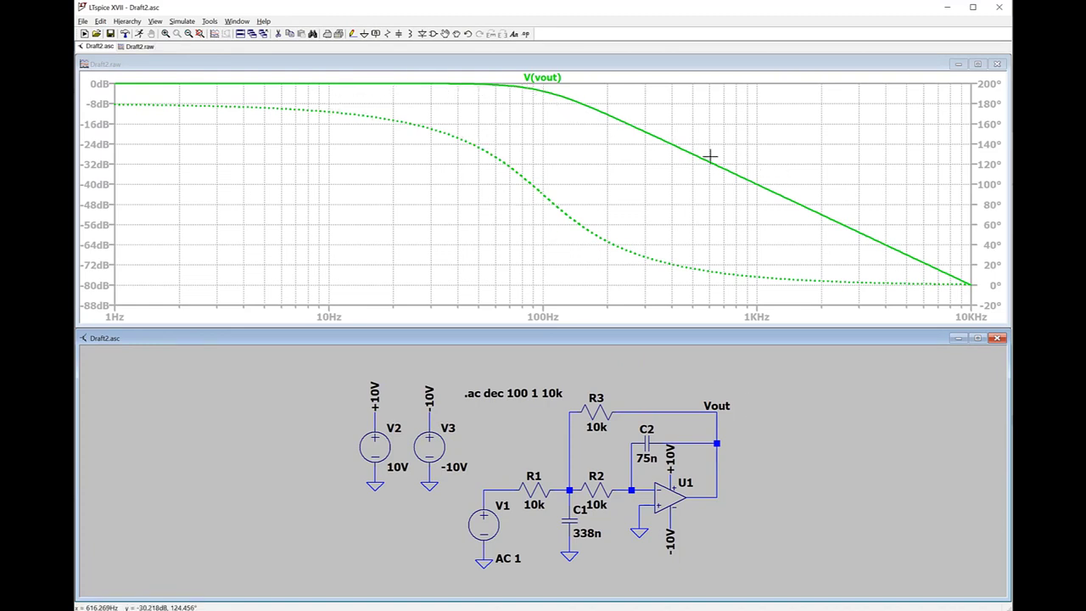
Step: Change the magnitude axis of the Vout plot from decibel to linear representation
{"action": "right_click", "coordinate": [94, 162]}
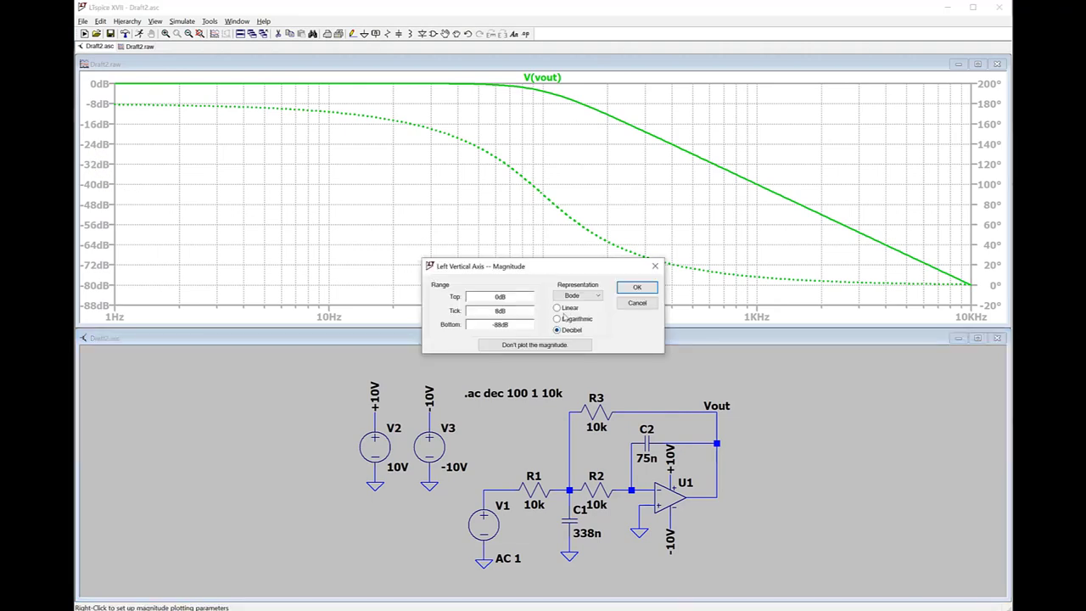
{"action": "left_click", "coordinate": [564, 308]}
{"action": "left_click", "coordinate": [632, 287]}
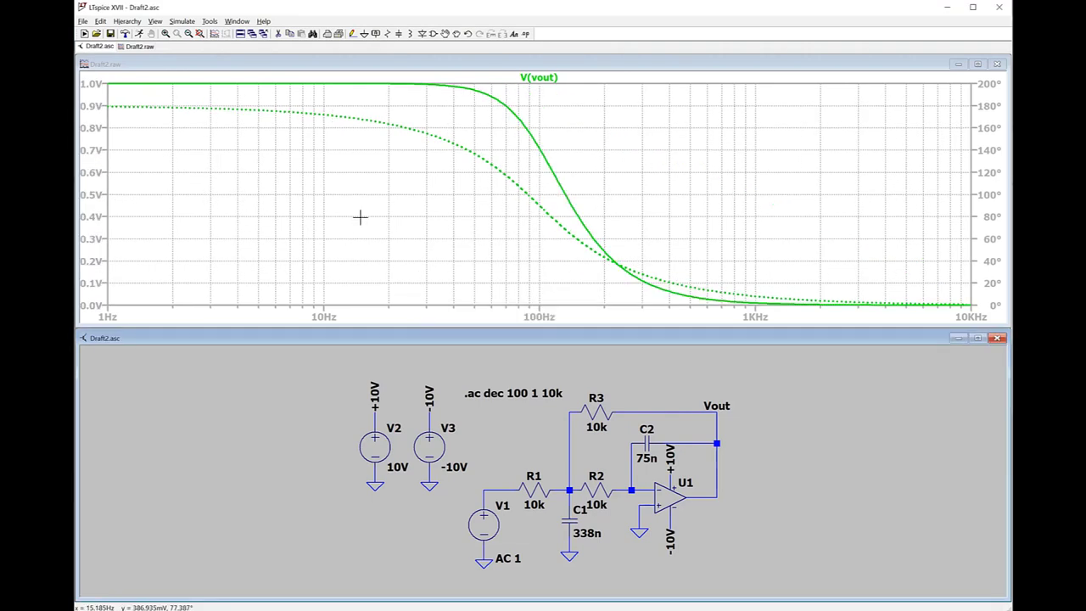